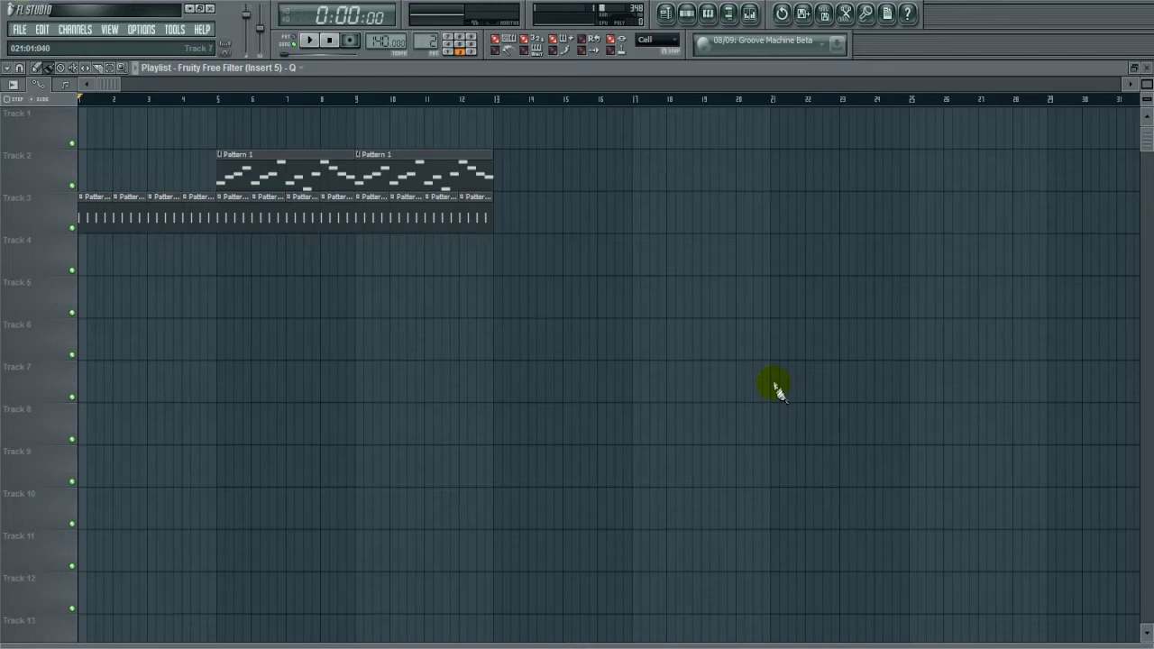
Step: Bring up the mixer on Insert 5 and listen through the song once
{"action": "left_click", "coordinate": [750, 14]}
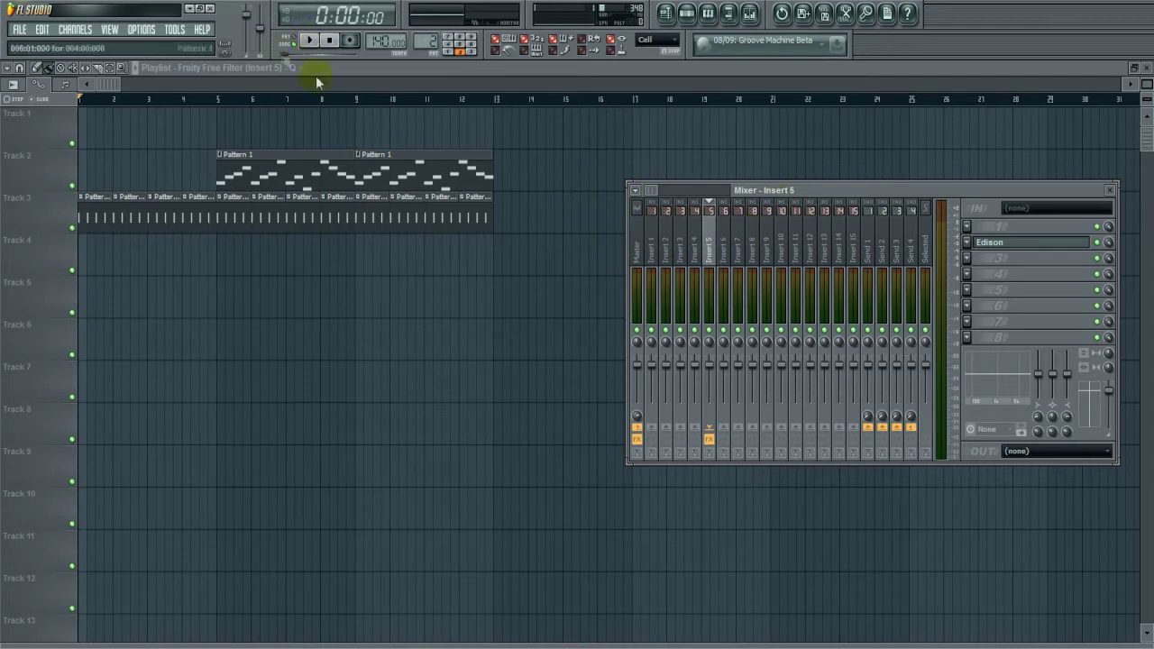
{"action": "left_click", "coordinate": [310, 42]}
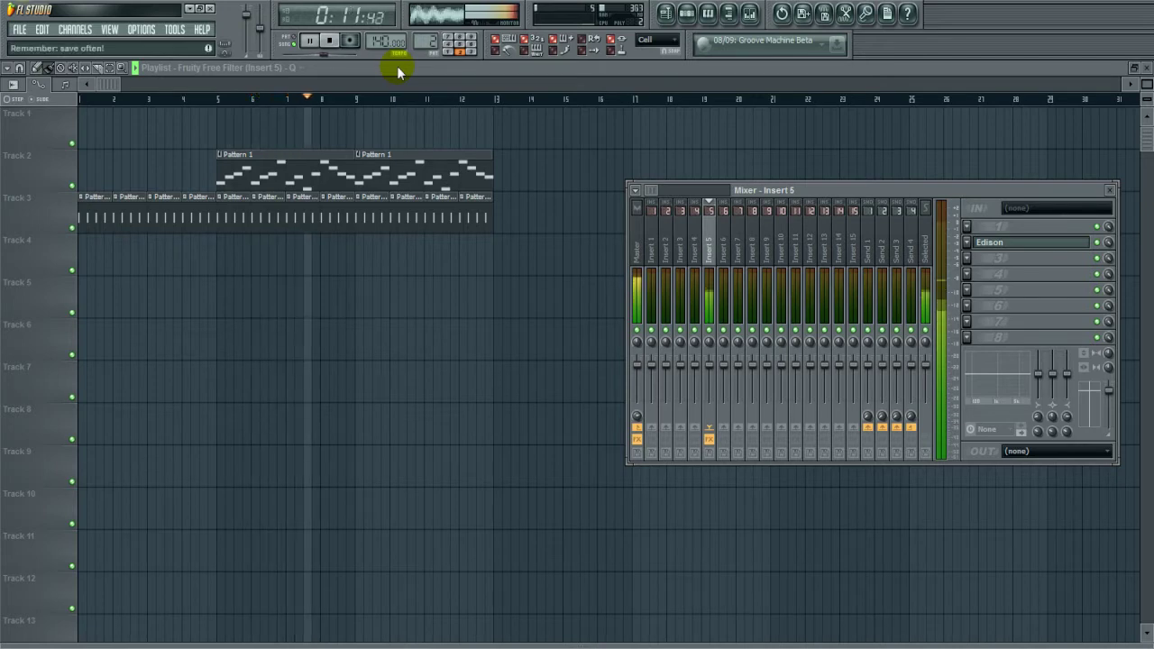
{"action": "left_click", "coordinate": [329, 42]}
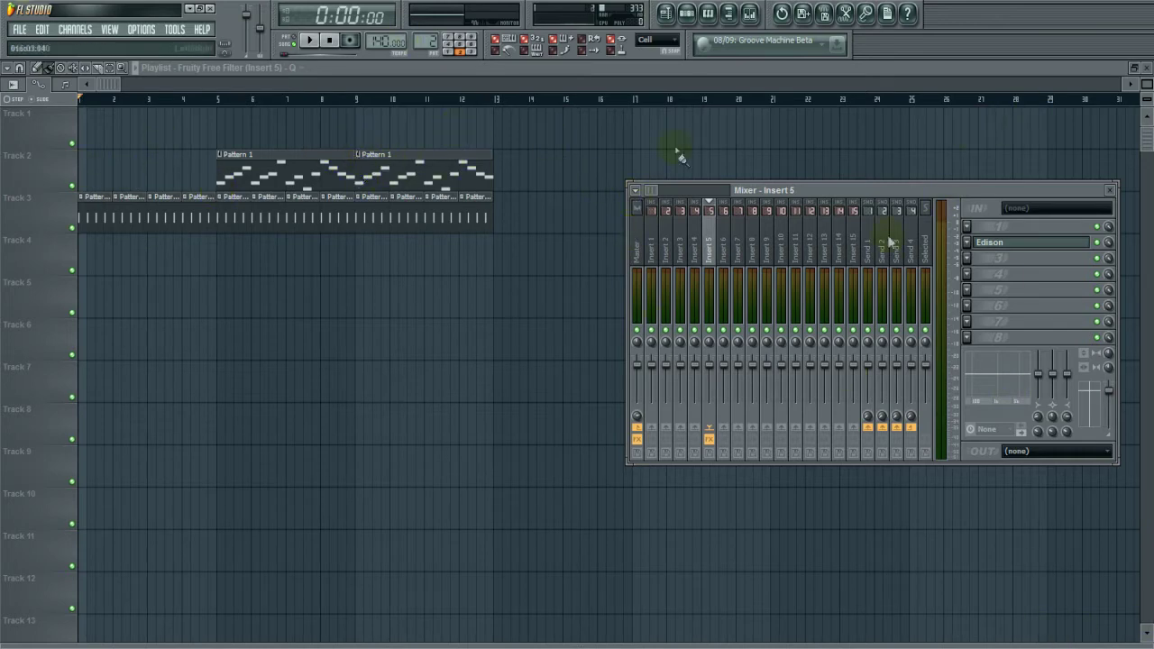
Step: Load Fruity Free Filter onto Insert 5 and create an automation clip for its Freq
{"action": "left_click", "coordinate": [994, 257]}
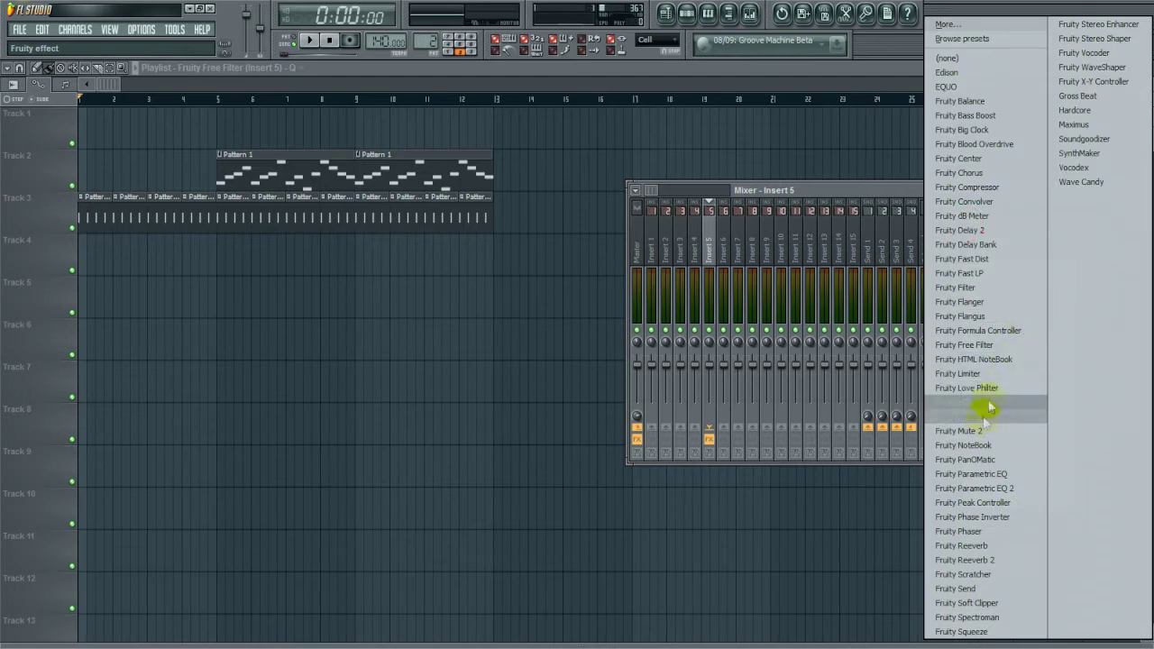
{"action": "left_click", "coordinate": [998, 350]}
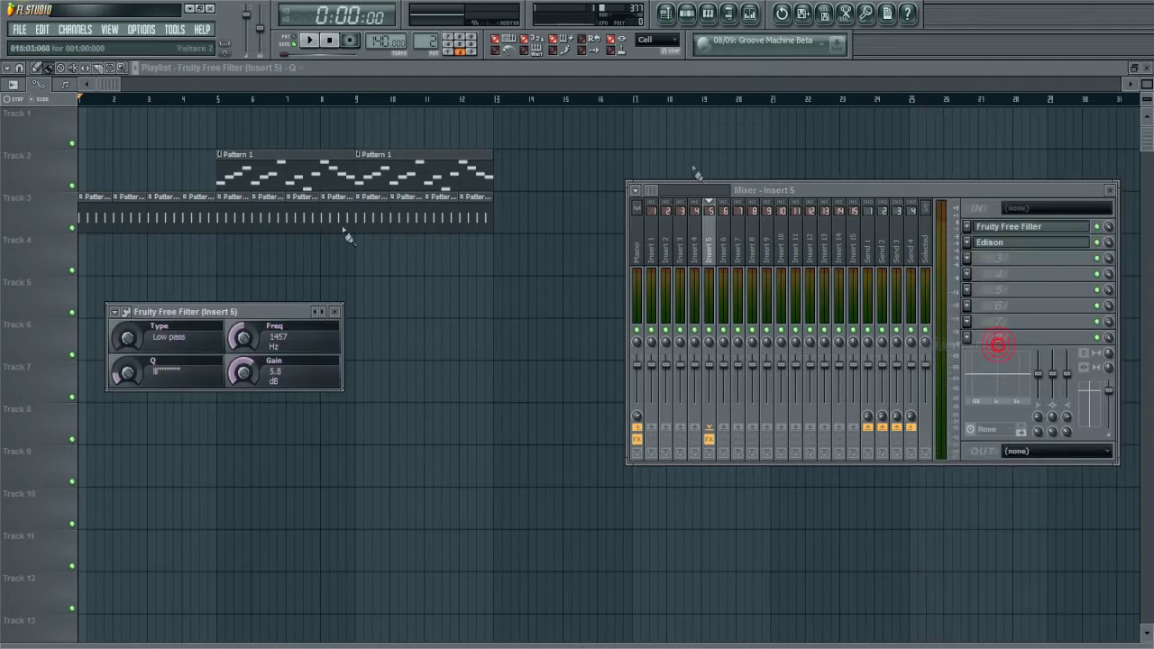
{"action": "right_click", "coordinate": [237, 334]}
{"action": "left_click", "coordinate": [275, 418]}
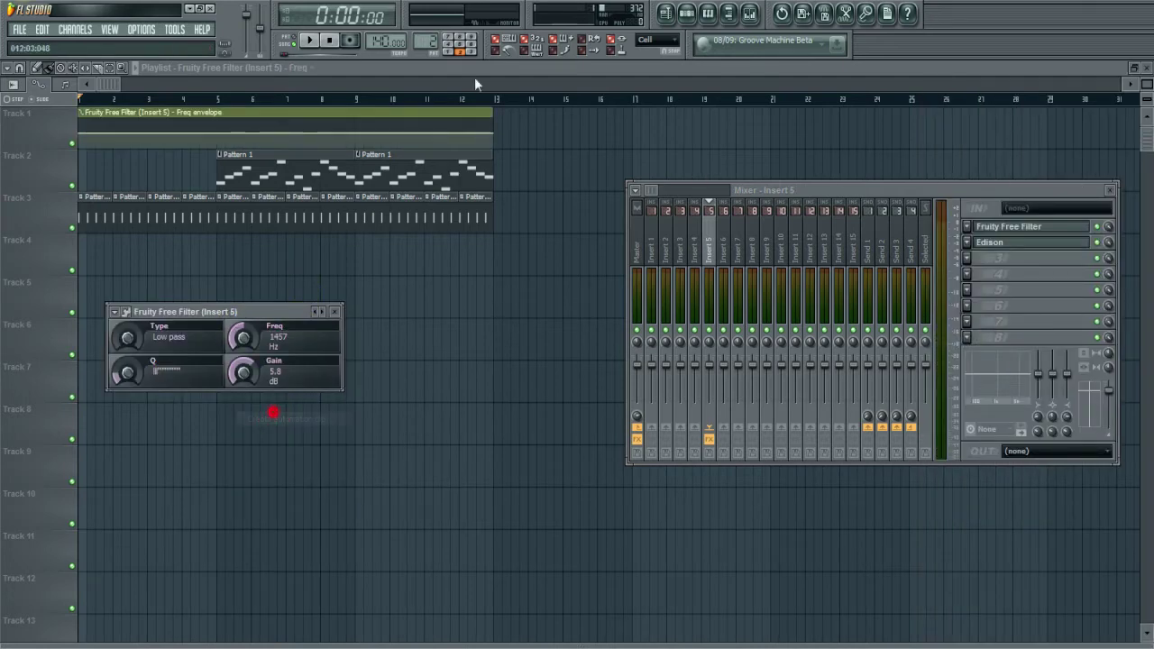
{"action": "key", "text": "F12"}
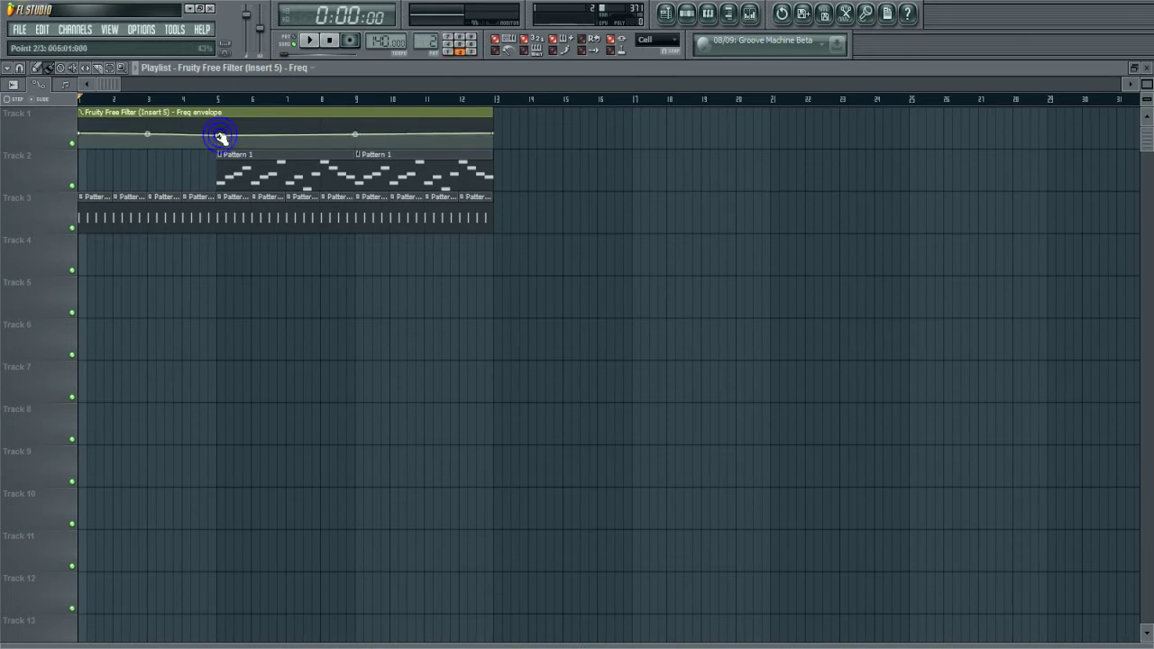
Step: Shape the Freq envelope: dip at bar 5, maximum at bar 9 and end, curved rise
{"action": "left_click_drag", "start_coordinate": [221, 135], "coordinate": [216, 146]}
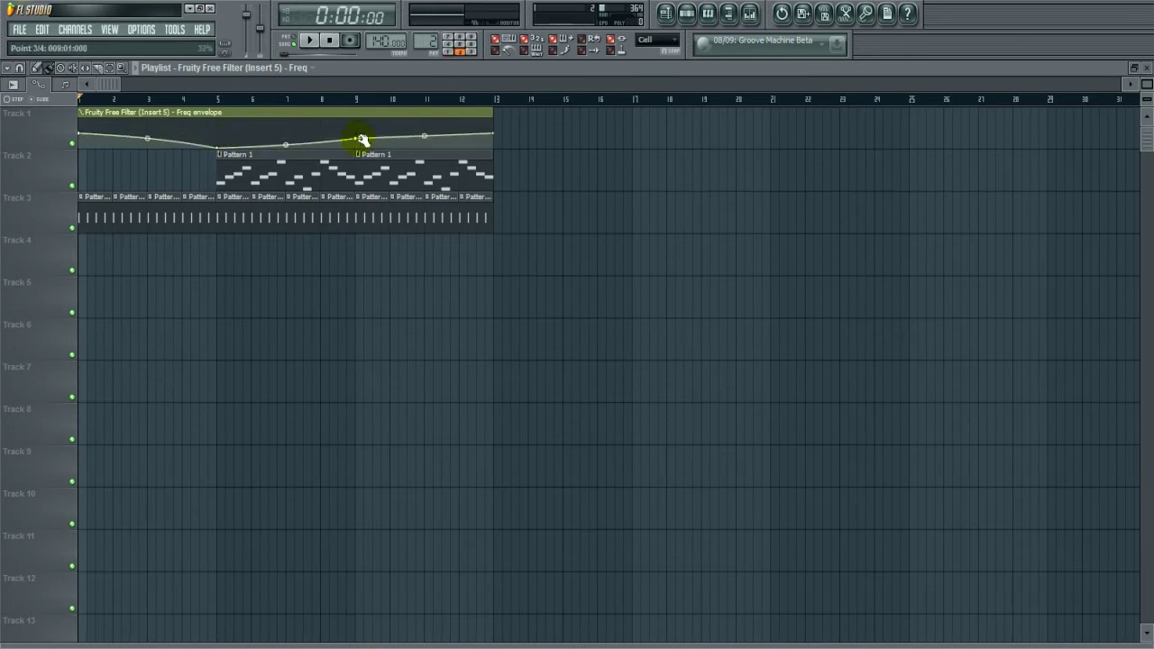
{"action": "left_click_drag", "start_coordinate": [358, 142], "coordinate": [359, 118]}
{"action": "left_click_drag", "start_coordinate": [496, 134], "coordinate": [498, 108]}
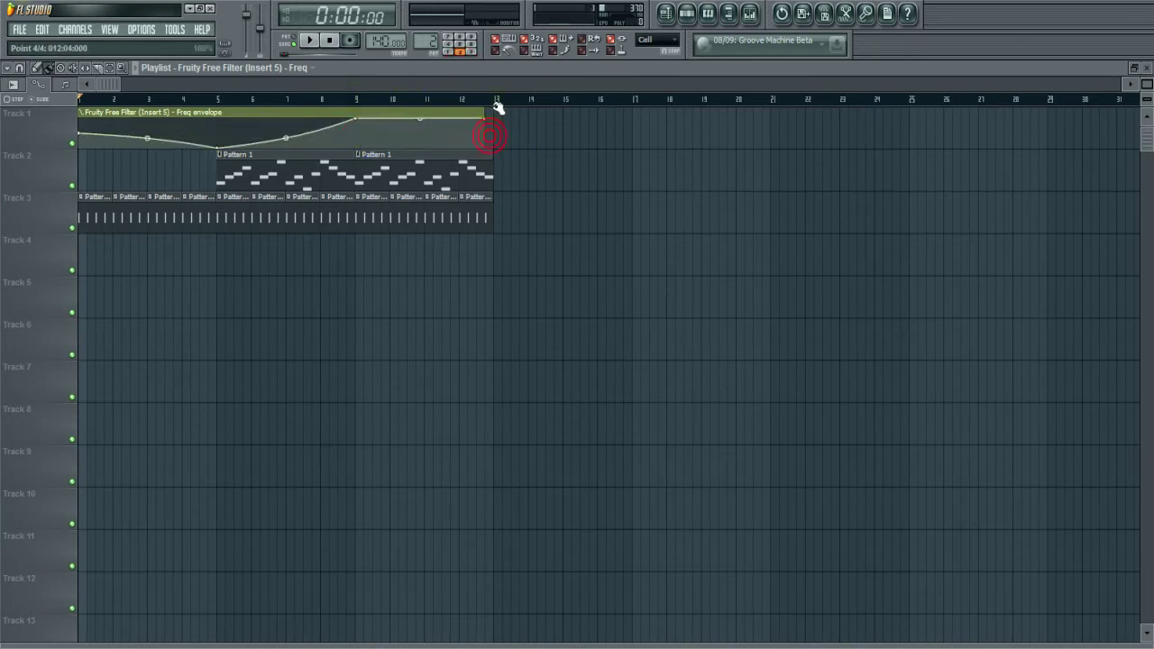
{"action": "left_click", "coordinate": [308, 42]}
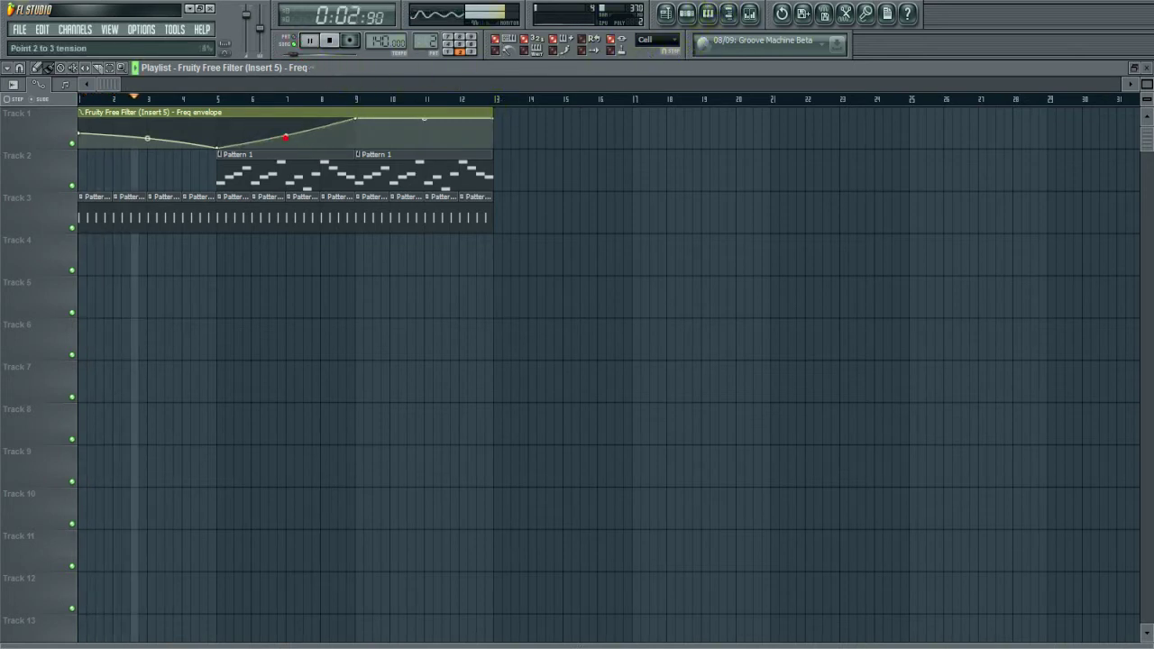
{"action": "left_click_drag", "start_coordinate": [285, 137], "coordinate": [286, 133]}
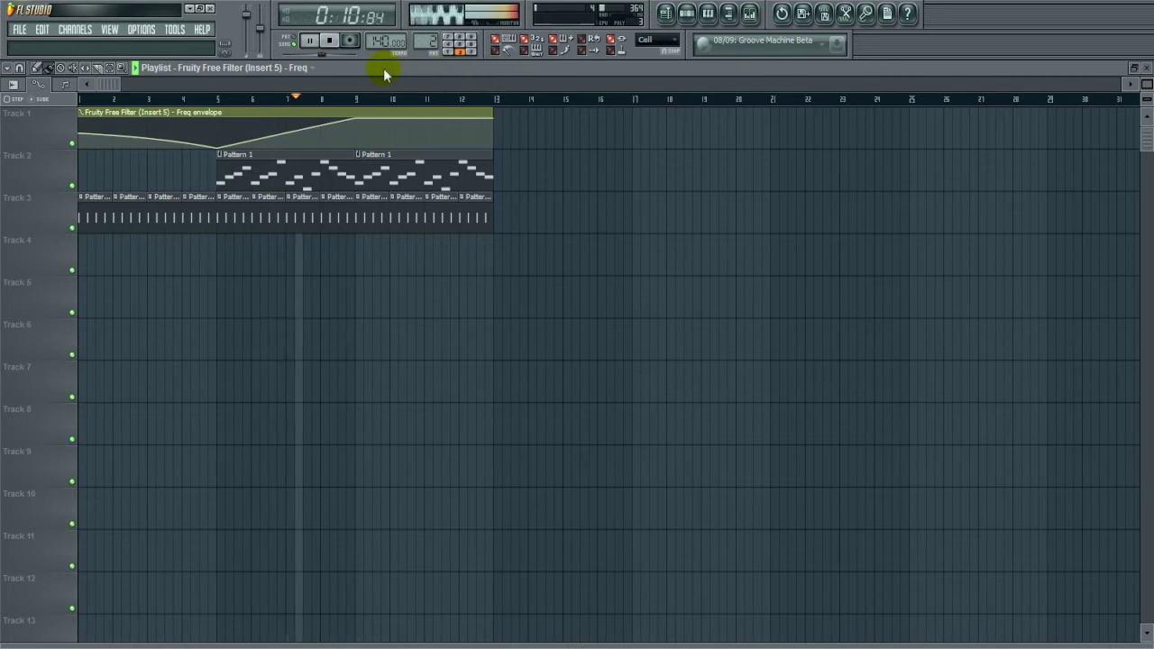
Step: Record the song with the Freq fade-in into Edison on Insert 5
{"action": "left_click", "coordinate": [330, 42]}
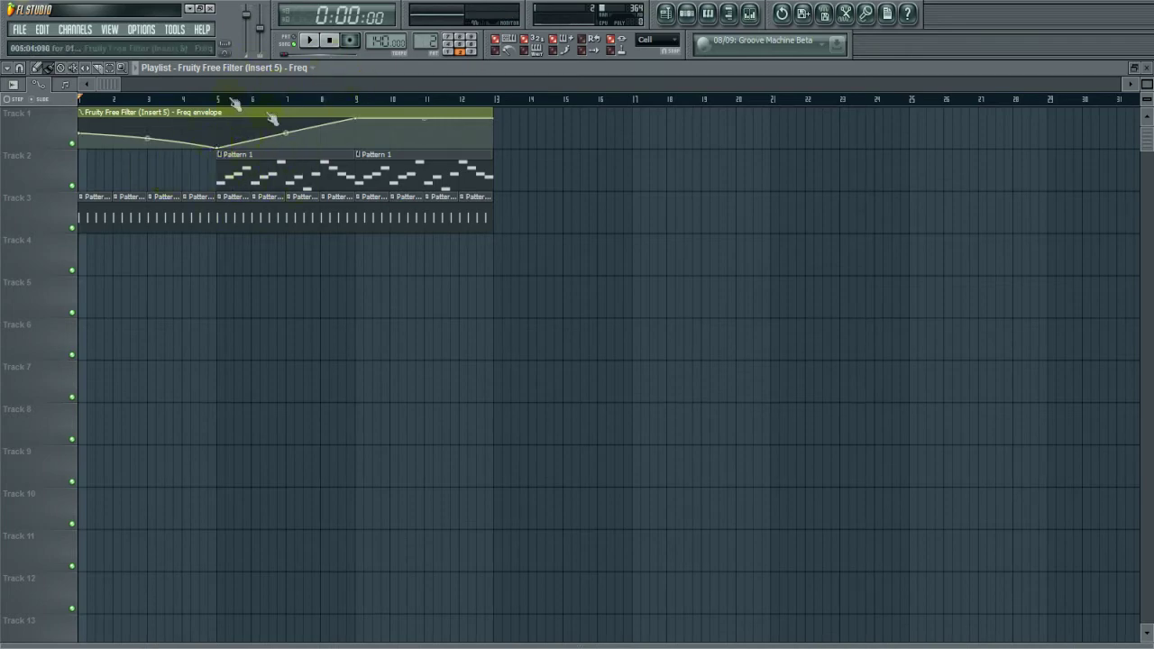
{"action": "left_click", "coordinate": [751, 13]}
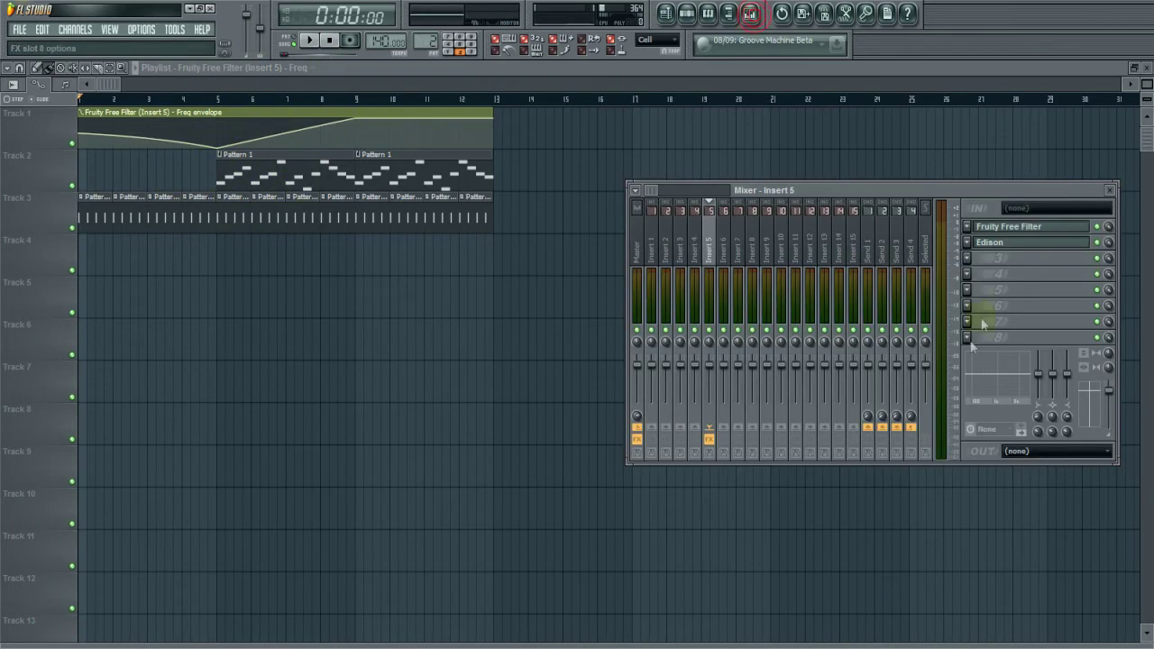
{"action": "left_click", "coordinate": [988, 244]}
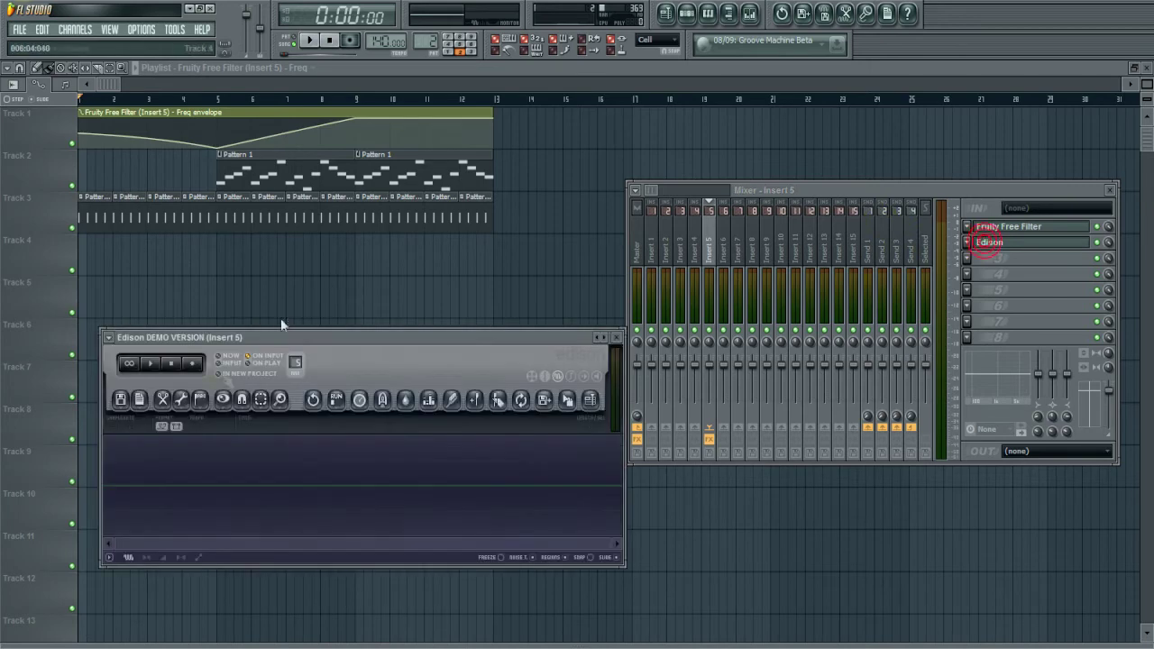
{"action": "left_click", "coordinate": [195, 364]}
{"action": "key", "text": "space"}
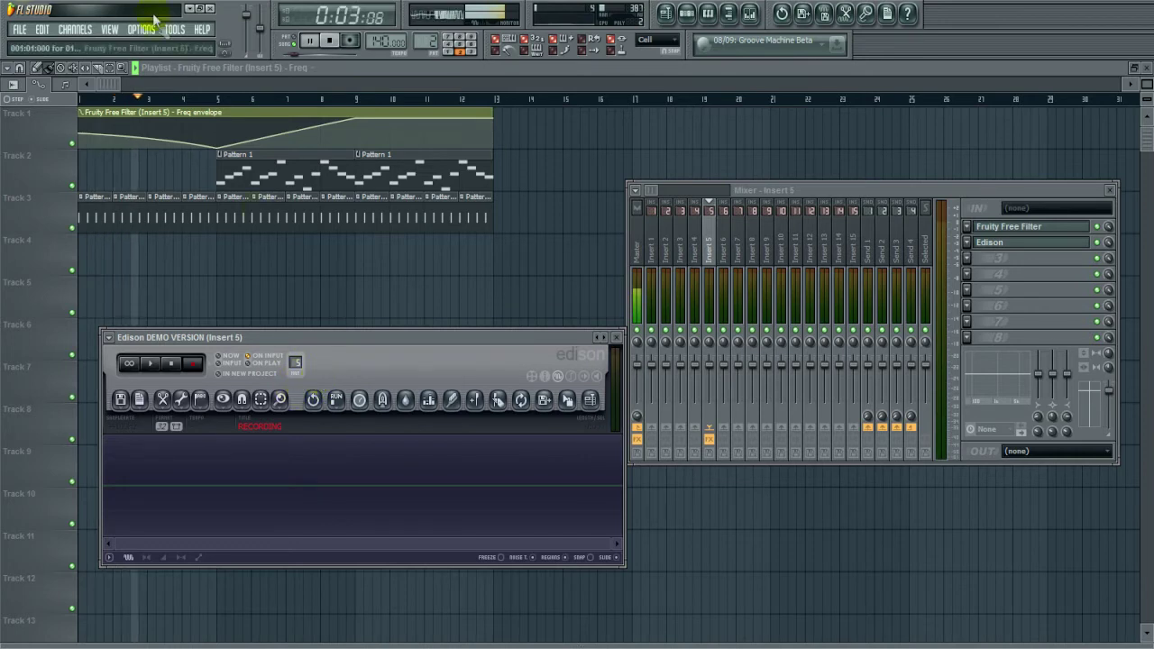
{"action": "key", "text": "F12"}
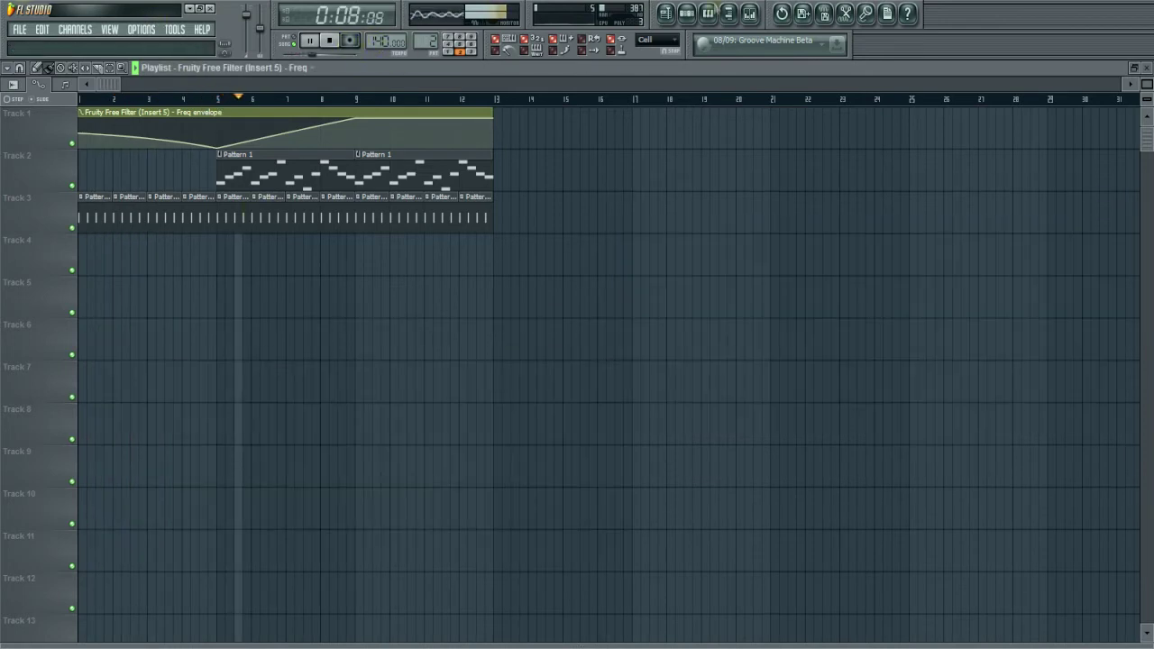
{"action": "key", "text": "F9"}
{"action": "left_click", "coordinate": [991, 241]}
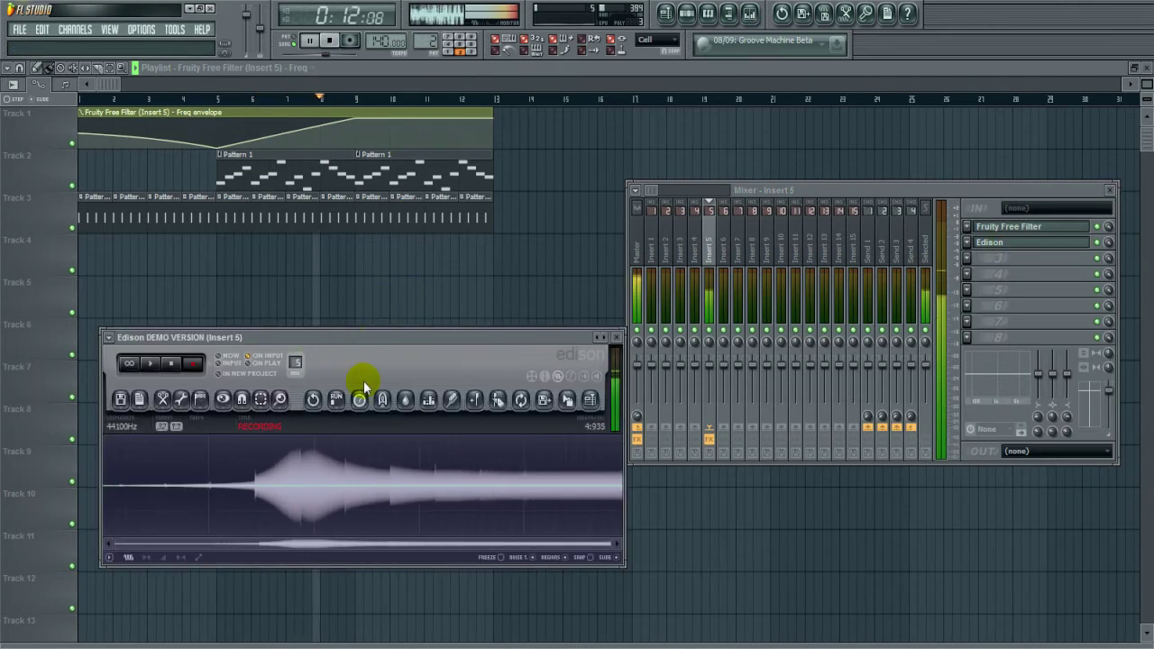
{"action": "left_click", "coordinate": [330, 41]}
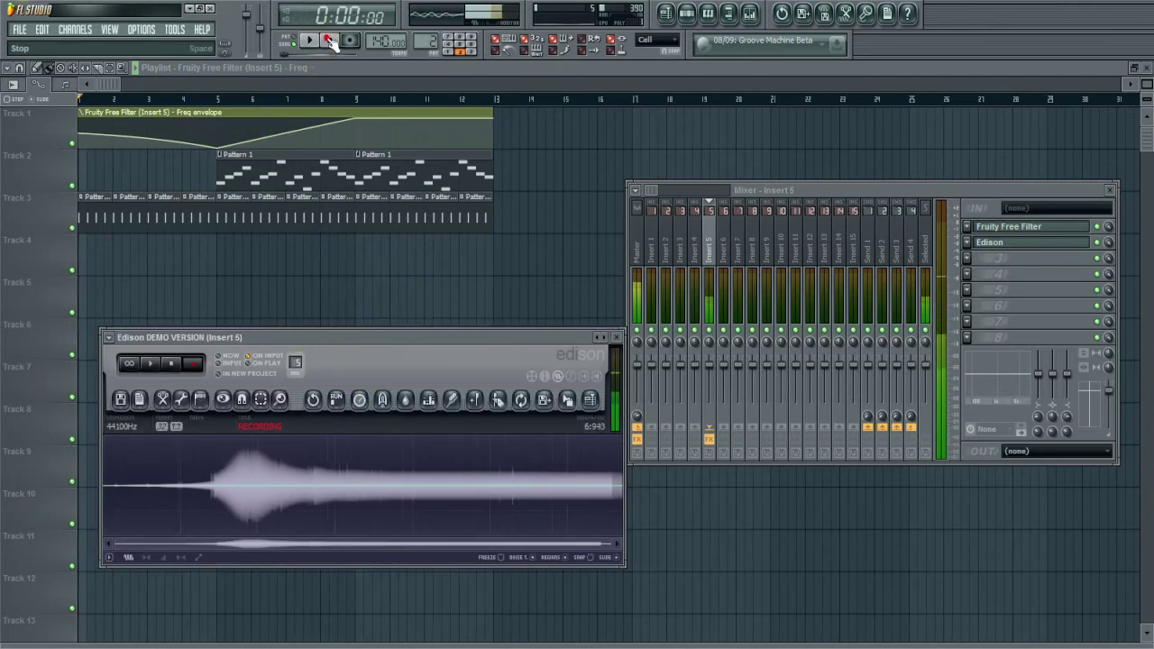
Step: Select the whole Edison recording and play it back, then stop it
{"action": "double_click", "coordinate": [268, 459]}
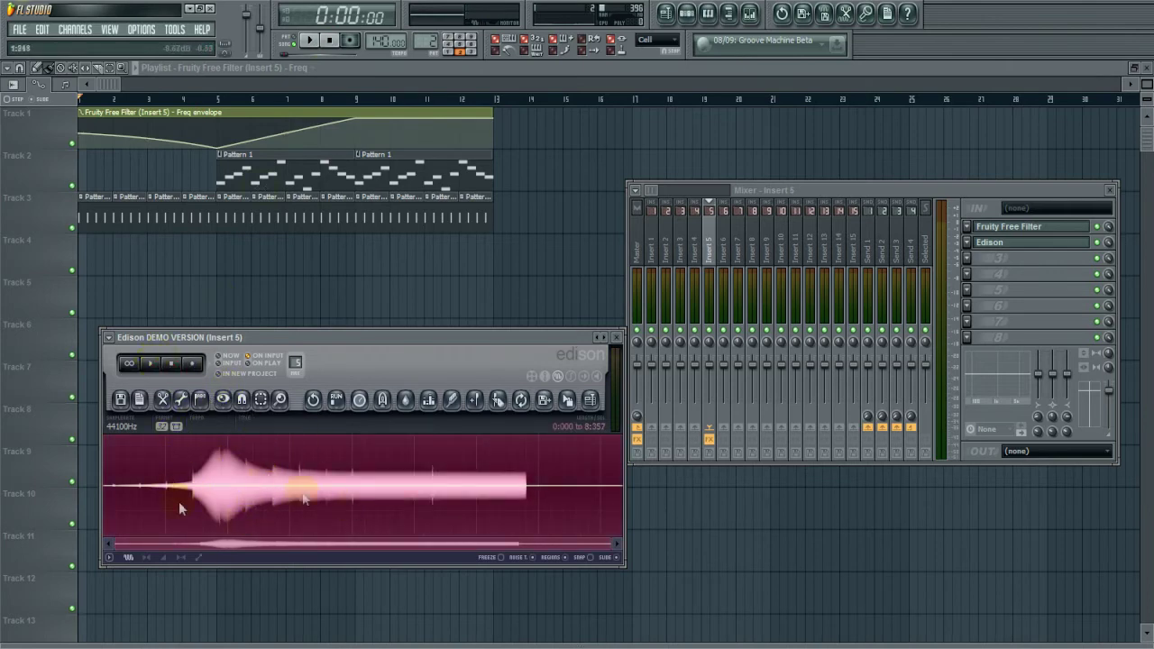
{"action": "left_click", "coordinate": [151, 364]}
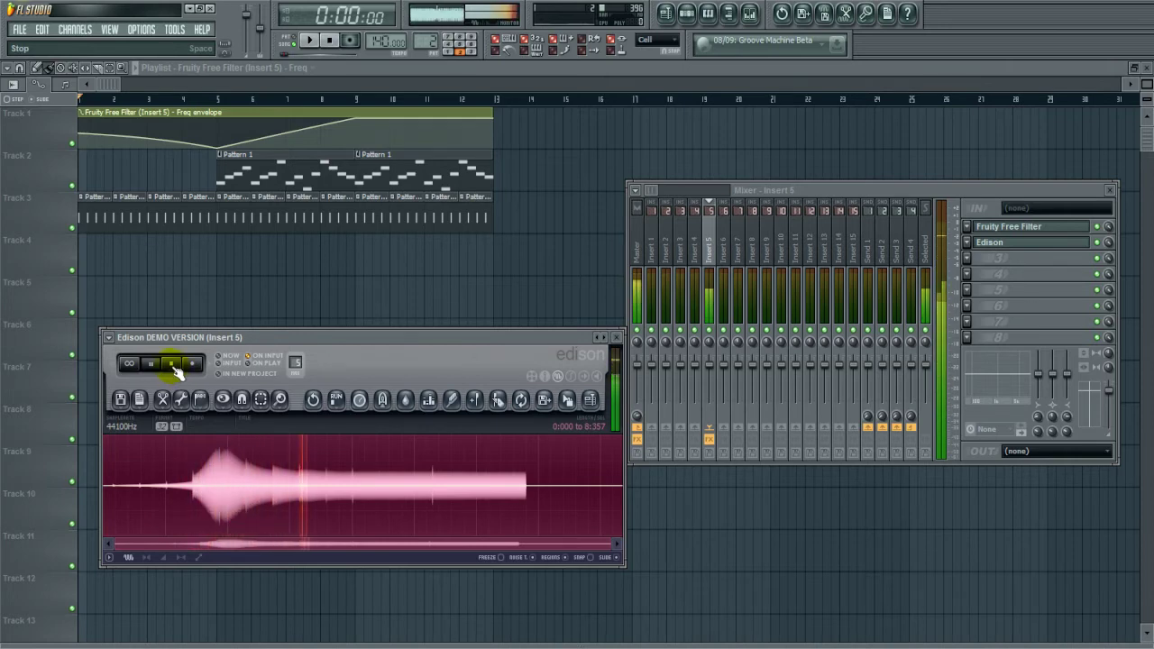
{"action": "left_click", "coordinate": [171, 363]}
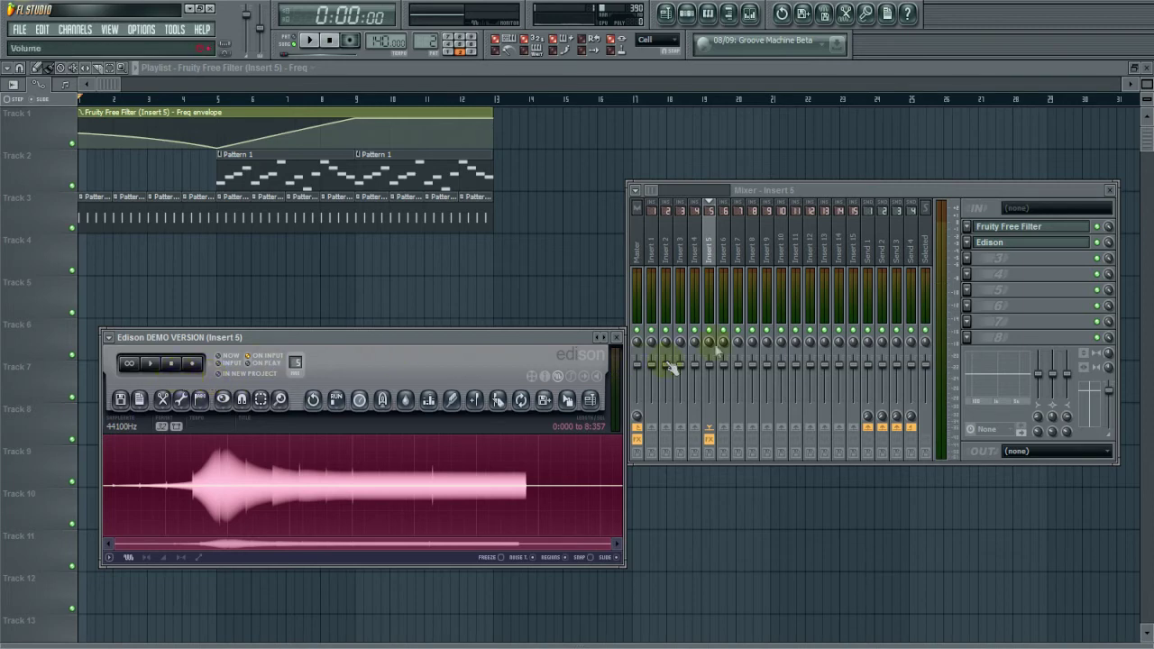
{"action": "left_click", "coordinate": [120, 399]}
Step: Clear Edison and create an automation clip for Fruity Free Filter's Q
{"action": "left_click", "coordinate": [135, 383]}
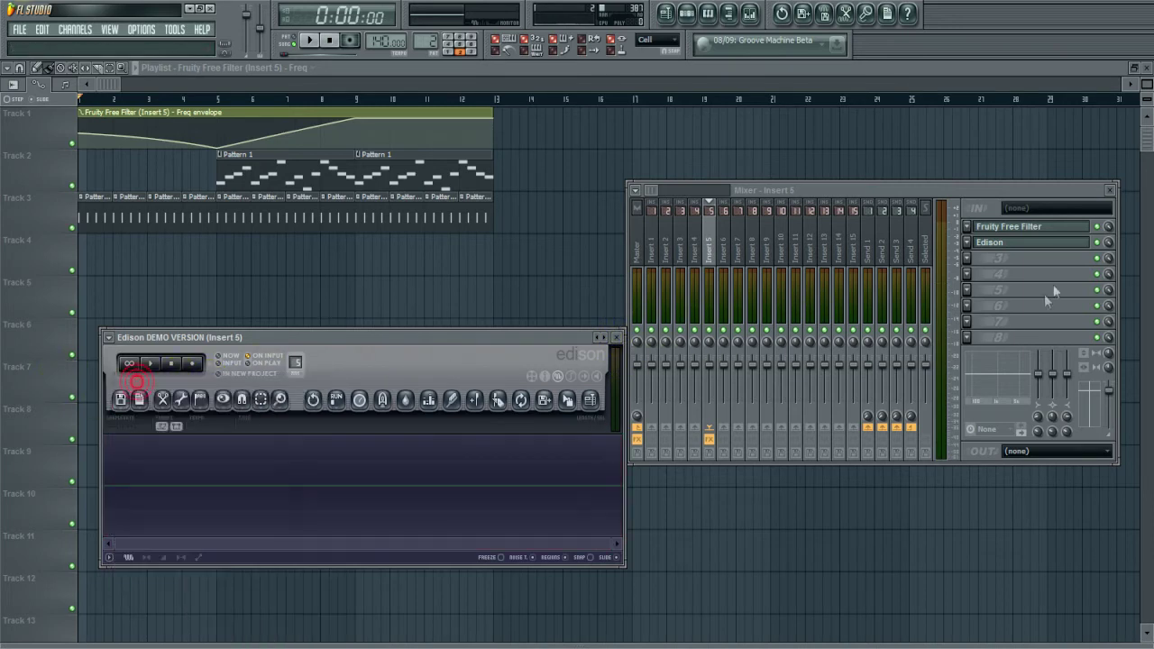
{"action": "left_click", "coordinate": [1035, 230]}
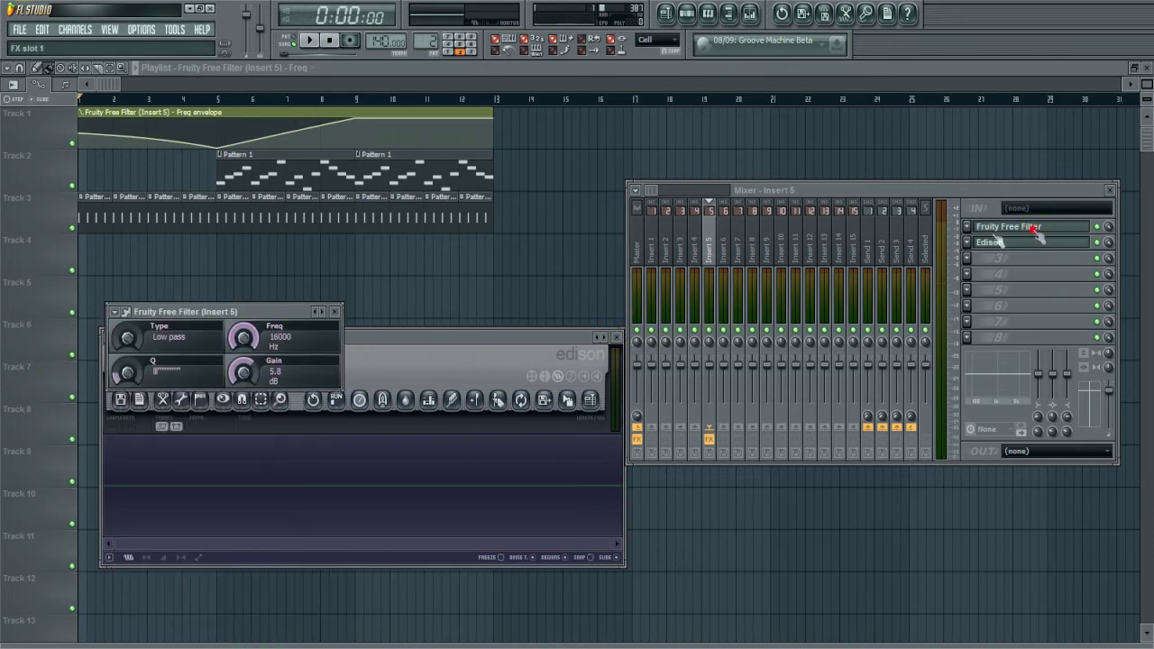
{"action": "right_click", "coordinate": [127, 374]}
{"action": "left_click", "coordinate": [185, 453]}
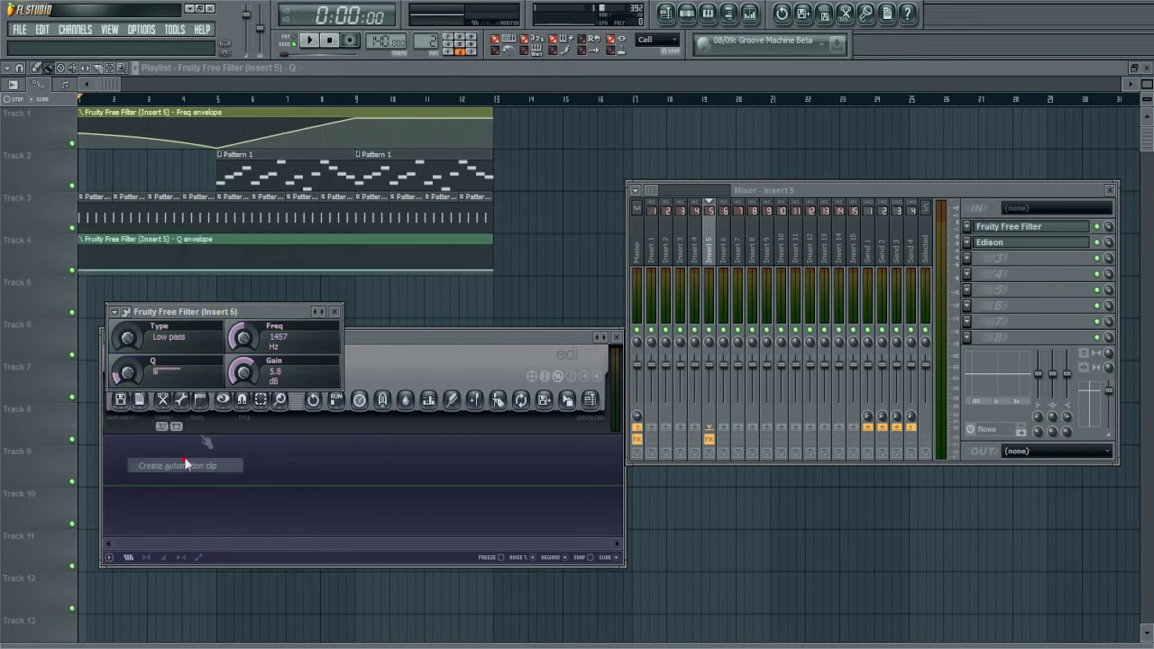
Step: Add a point to the Q envelope at bar 5 and lower it slightly
{"action": "left_click", "coordinate": [476, 72]}
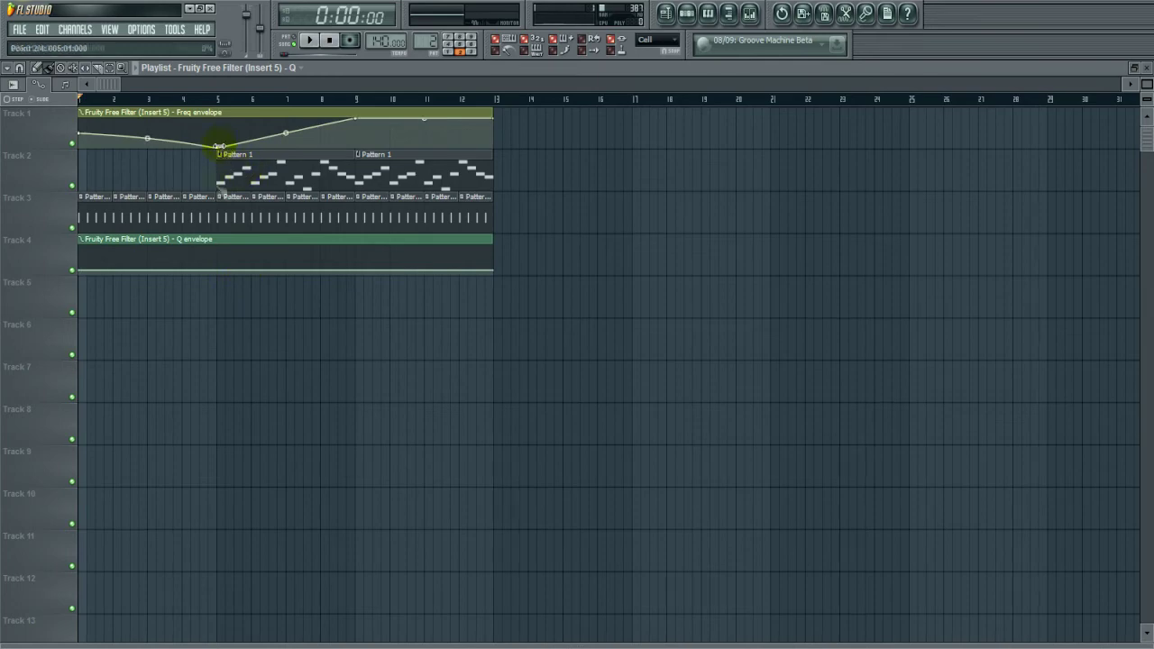
{"action": "right_click", "coordinate": [218, 271]}
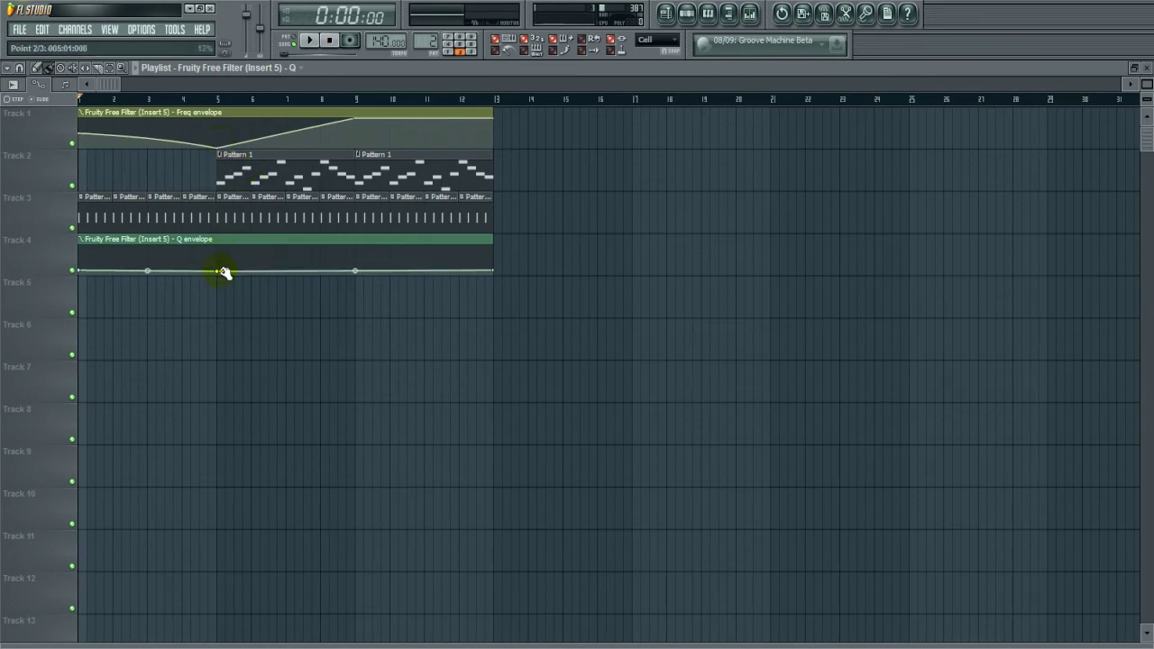
{"action": "left_click_drag", "start_coordinate": [224, 272], "coordinate": [228, 288]}
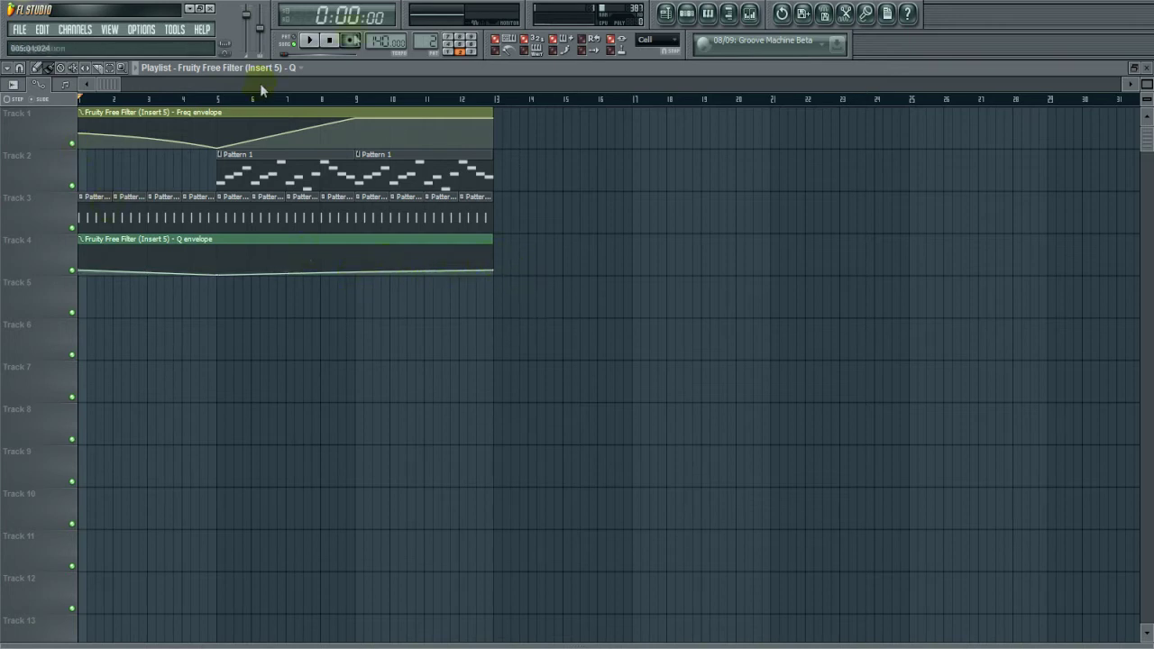
{"action": "left_click", "coordinate": [748, 13]}
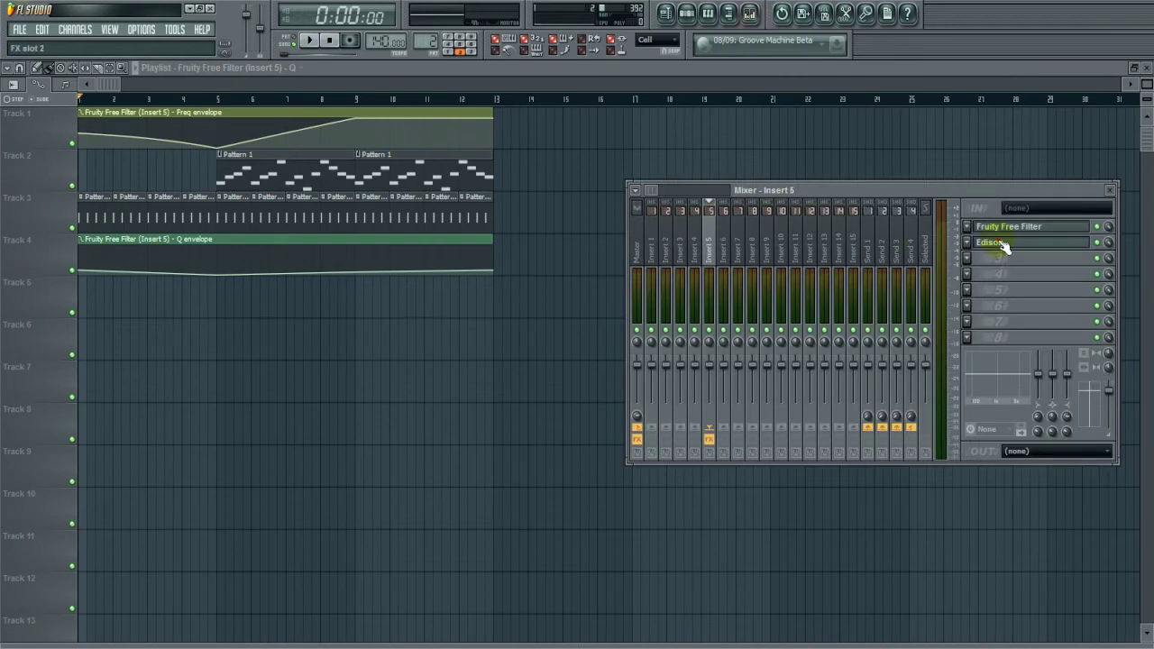
Step: Record a new Edison take of the song through the Freq and Q envelopes, then stop
{"action": "left_click", "coordinate": [999, 241]}
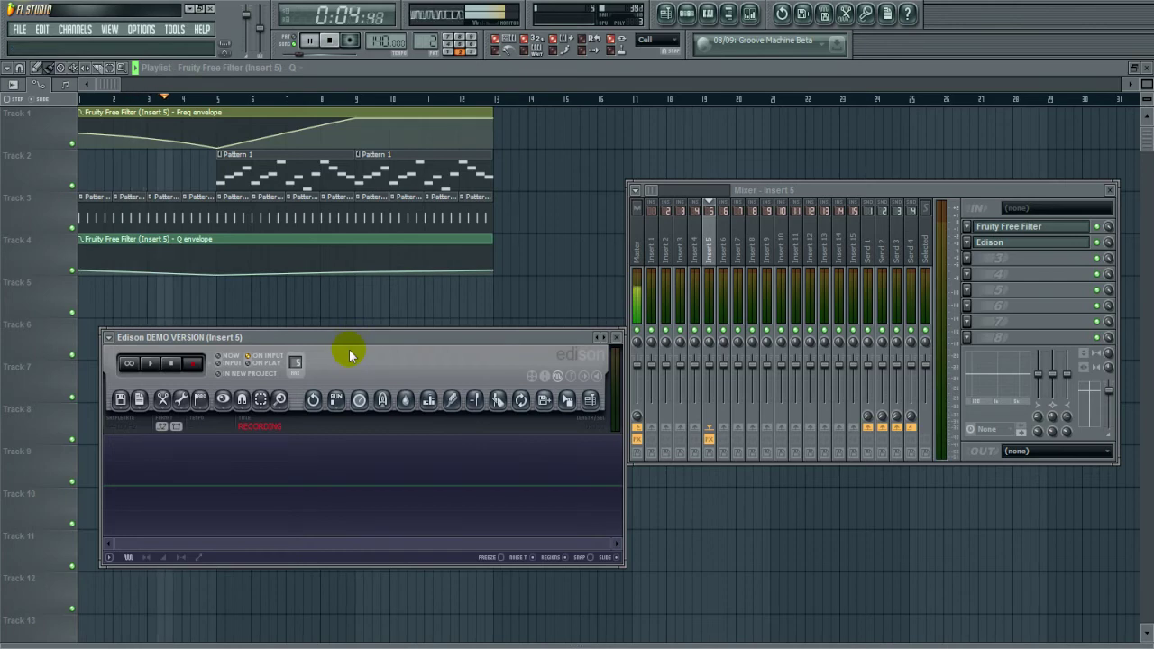
{"action": "key", "text": "F12"}
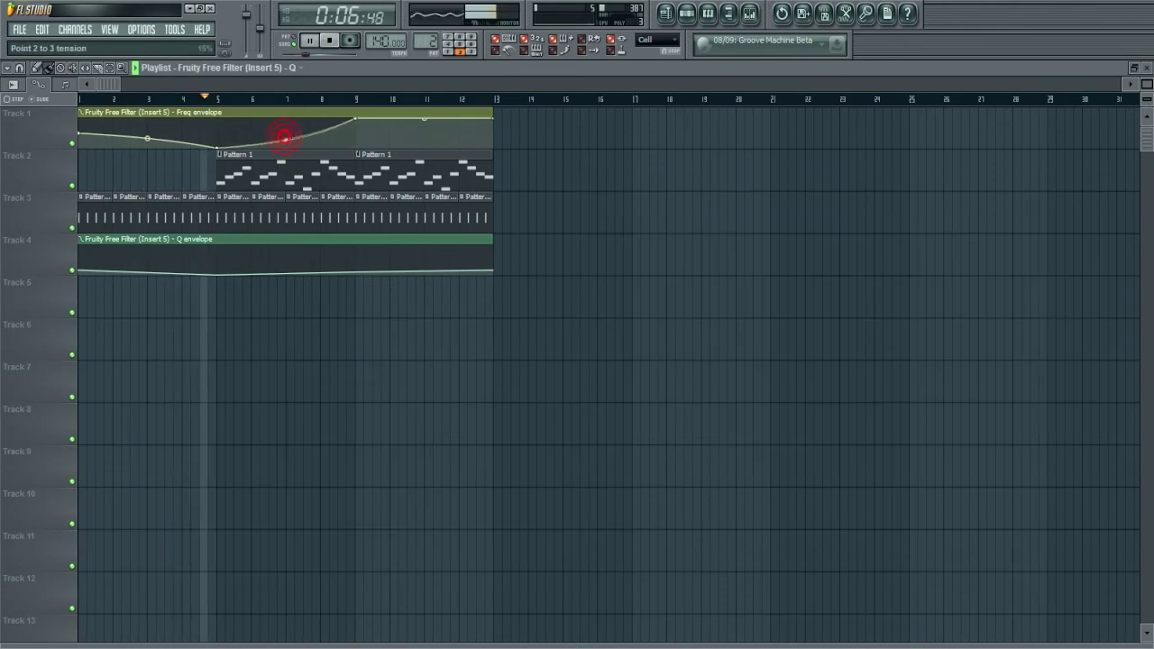
{"action": "left_click", "coordinate": [750, 12]}
{"action": "left_click", "coordinate": [1016, 242]}
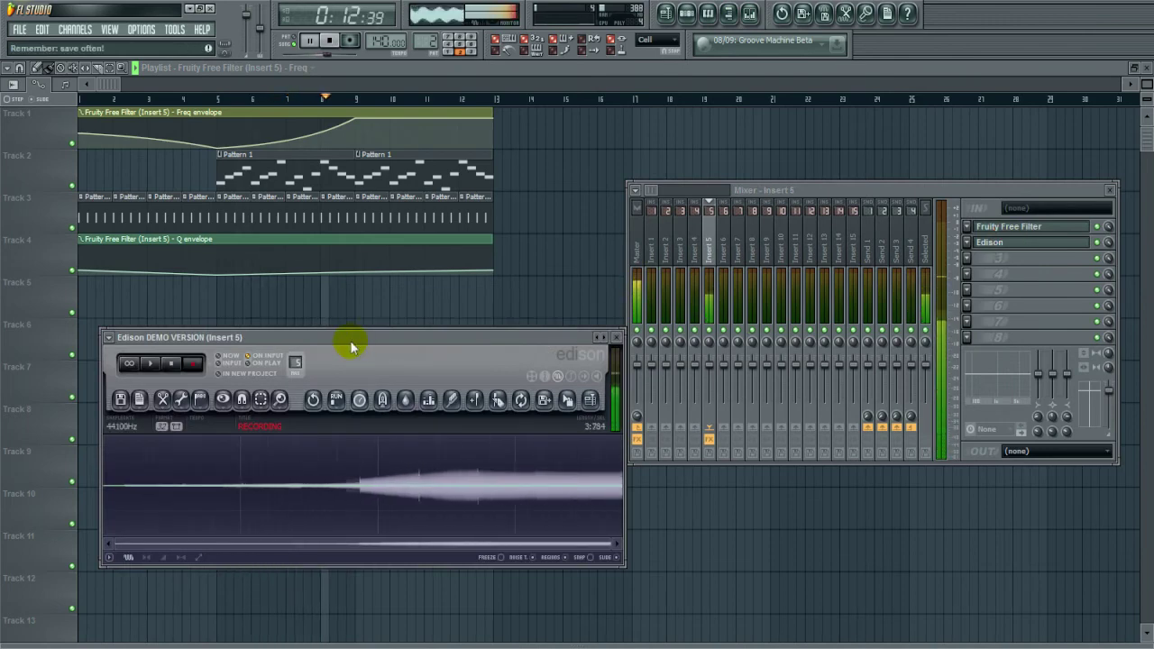
{"action": "left_click", "coordinate": [176, 363]}
{"action": "left_click", "coordinate": [331, 42]}
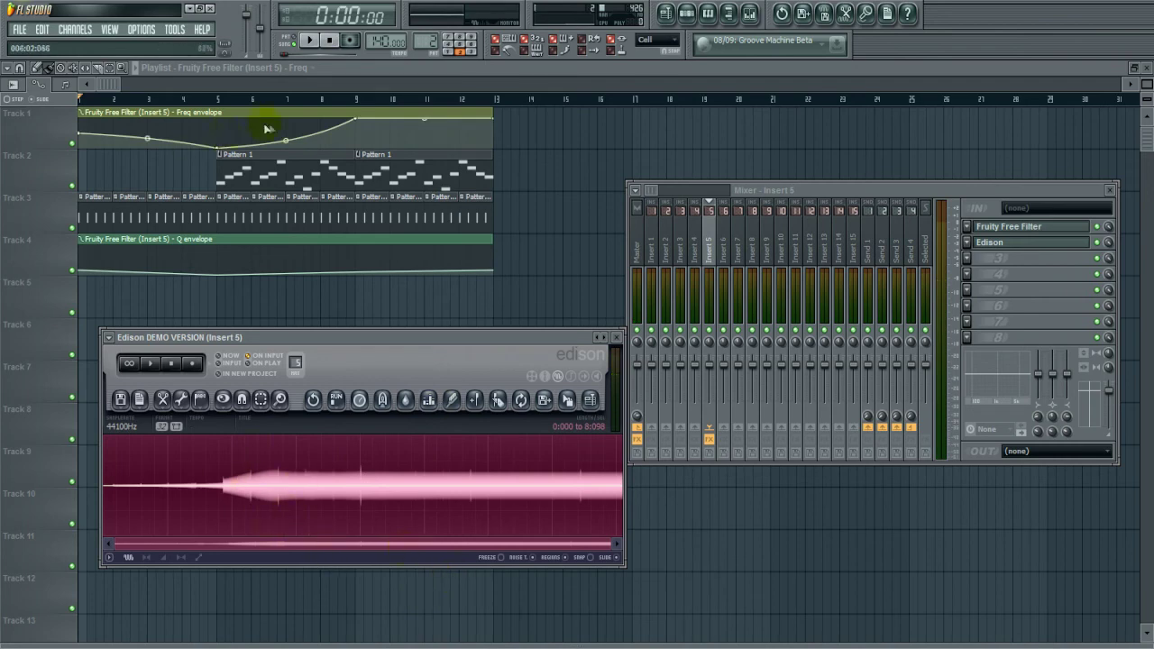
Step: Curve the Q envelope between points 2 and 3
{"action": "left_click", "coordinate": [285, 272]}
{"action": "left_click_drag", "start_coordinate": [285, 273], "coordinate": [297, 275]}
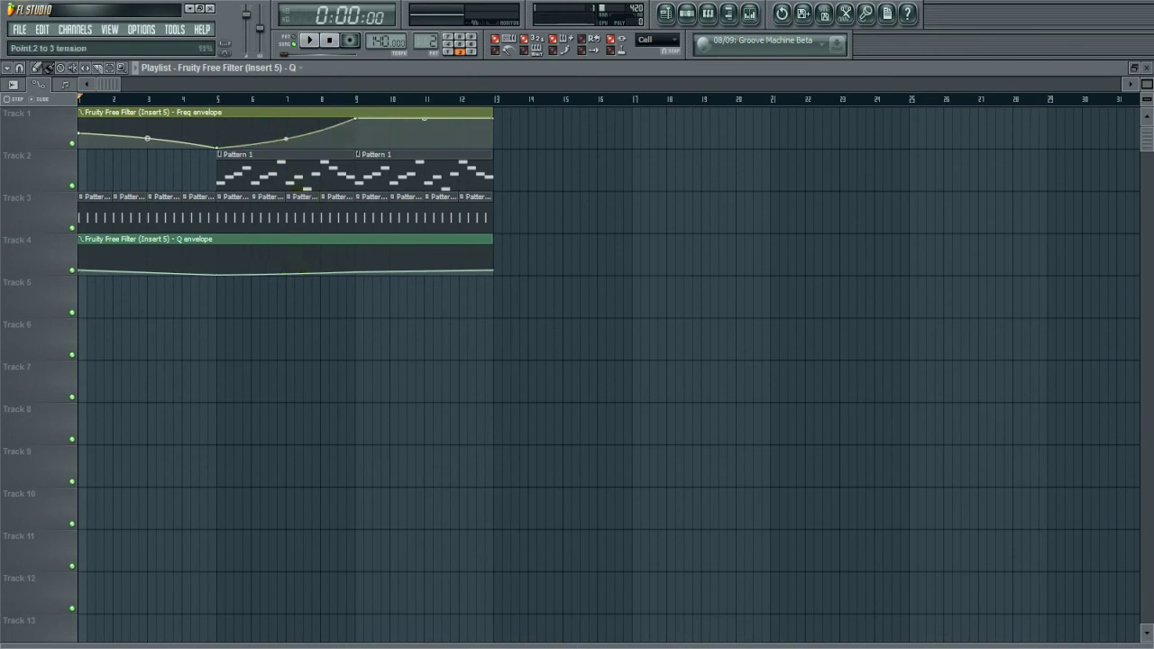
{"action": "left_click", "coordinate": [749, 12]}
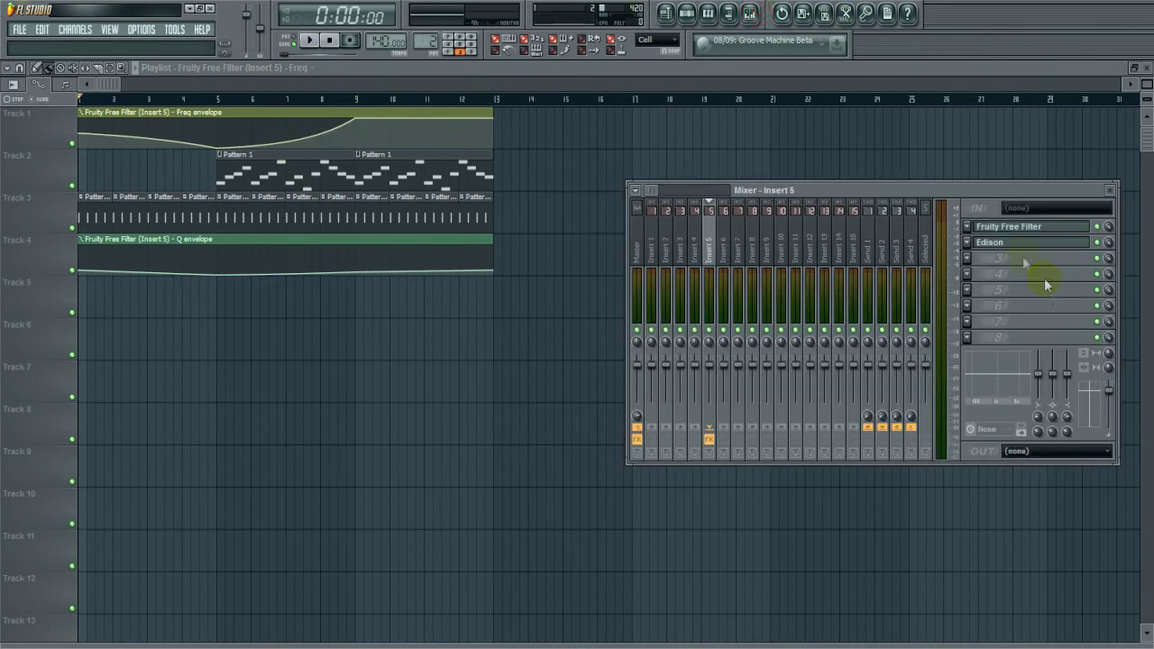
Step: Clear Edison and record a fresh ~4.3-second take of the smoother filter fade-in
{"action": "left_click", "coordinate": [1009, 245]}
{"action": "left_click", "coordinate": [129, 401]}
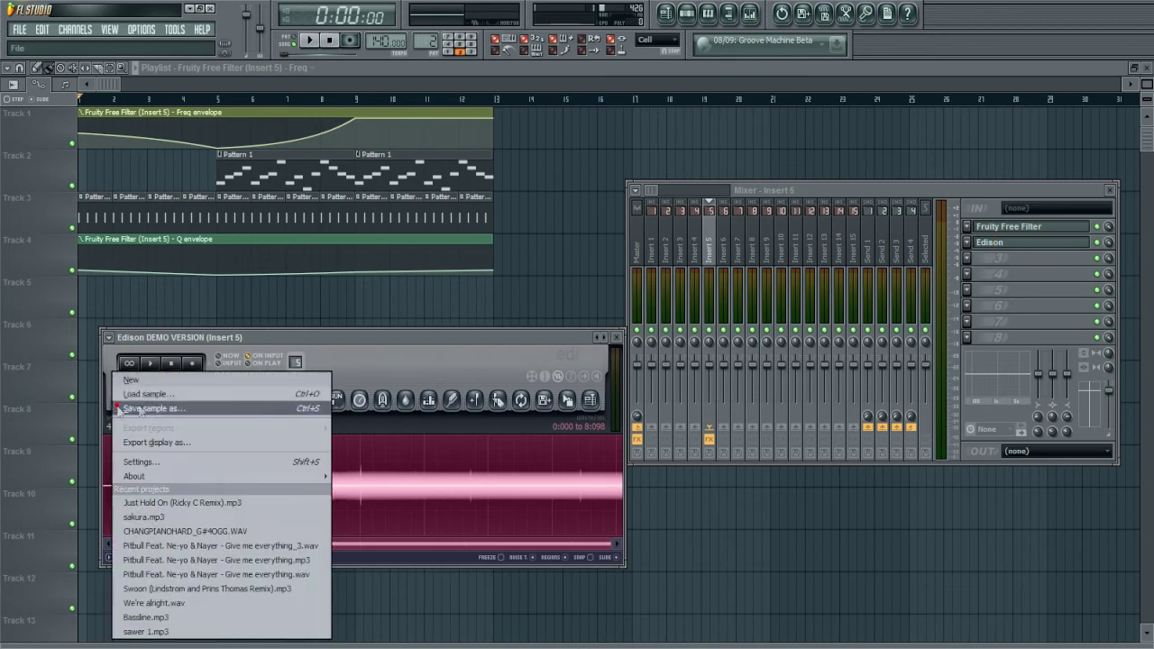
{"action": "left_click", "coordinate": [151, 382]}
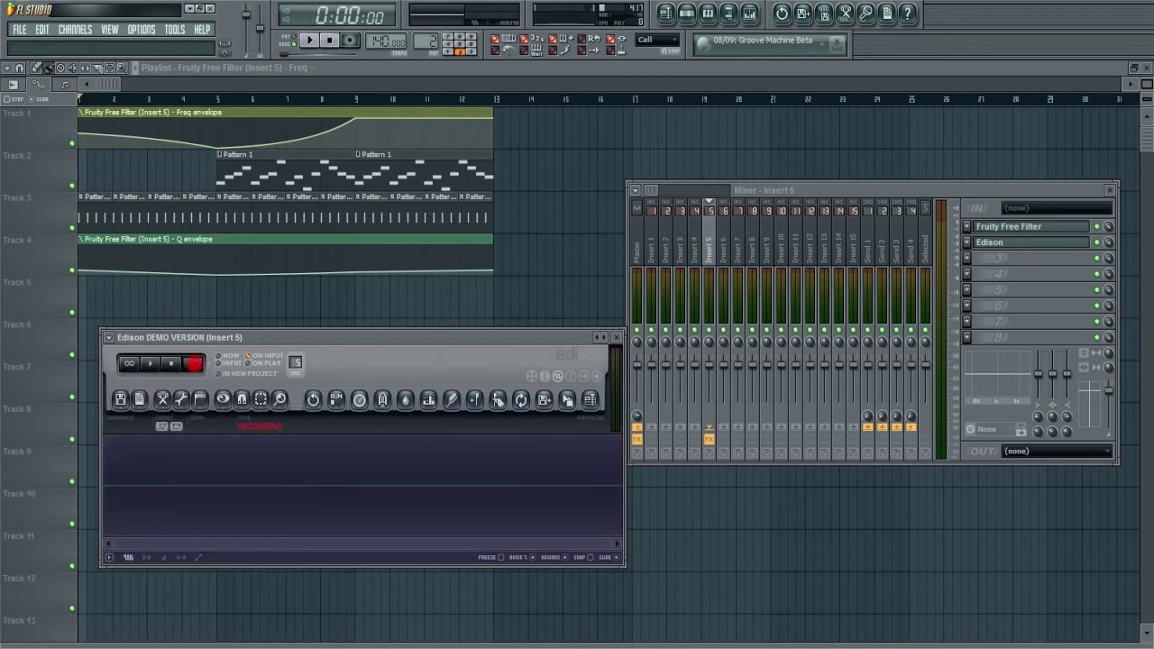
{"action": "left_click", "coordinate": [309, 42]}
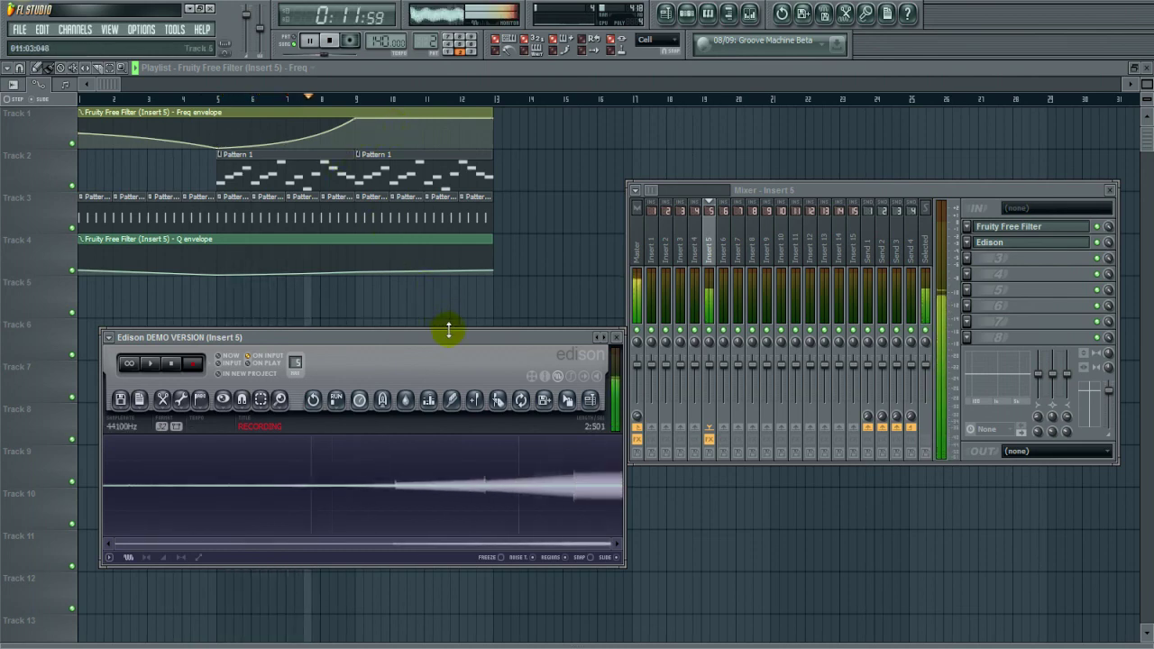
{"action": "left_click", "coordinate": [171, 363]}
{"action": "left_click", "coordinate": [329, 40]}
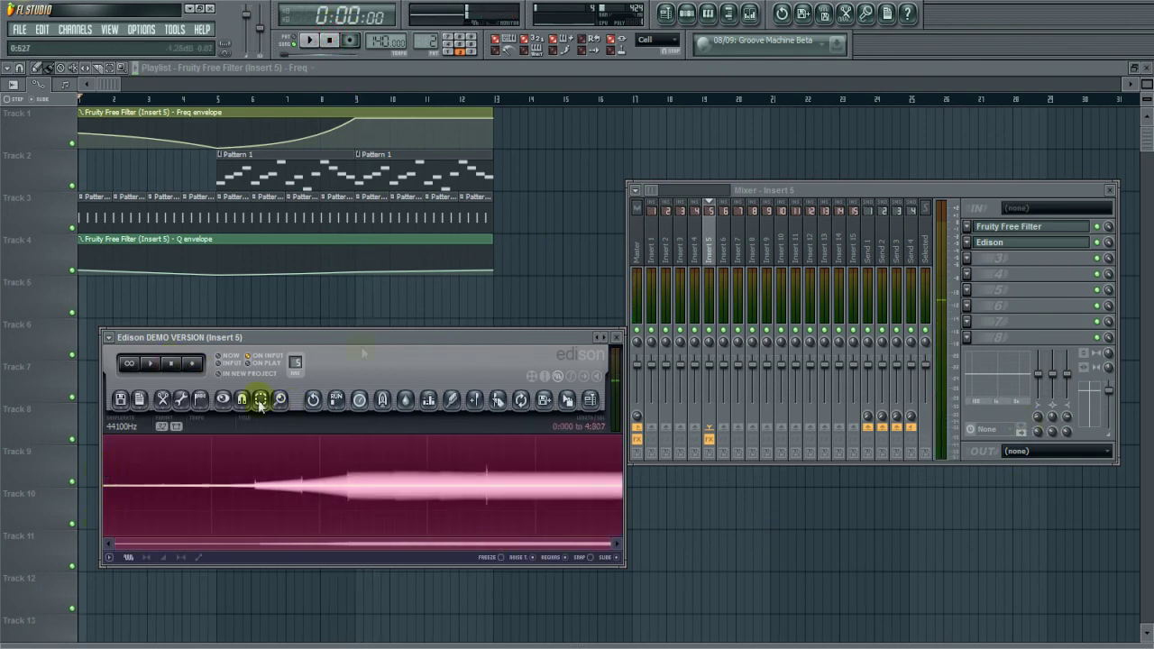